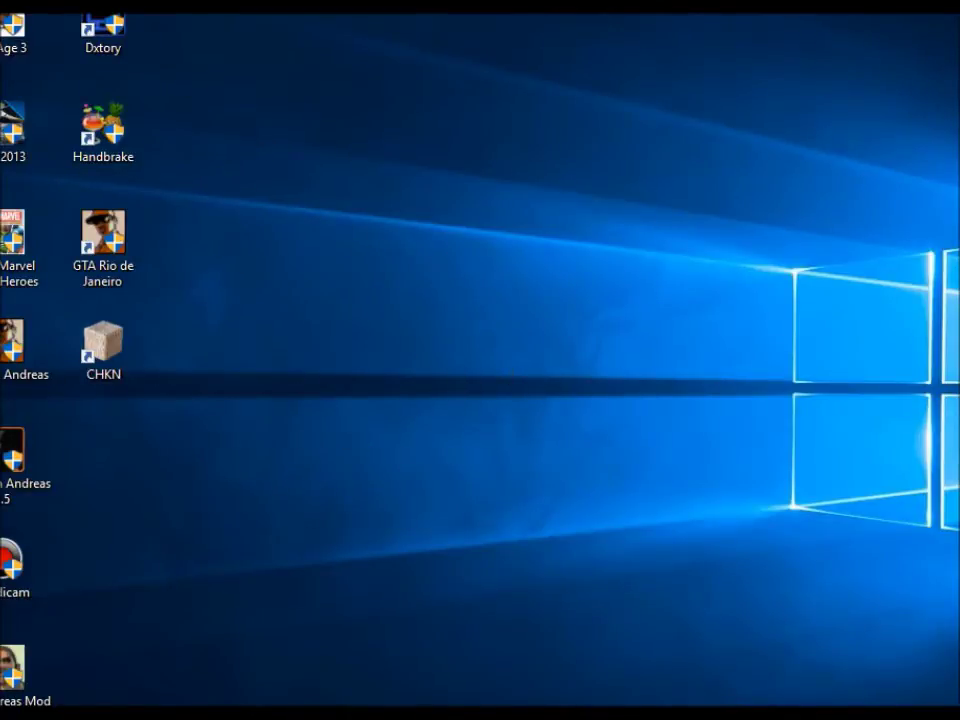
Open the Ice Age Continental Drift Arctic Games folder in Downloads and look through its files.
key(super+e)
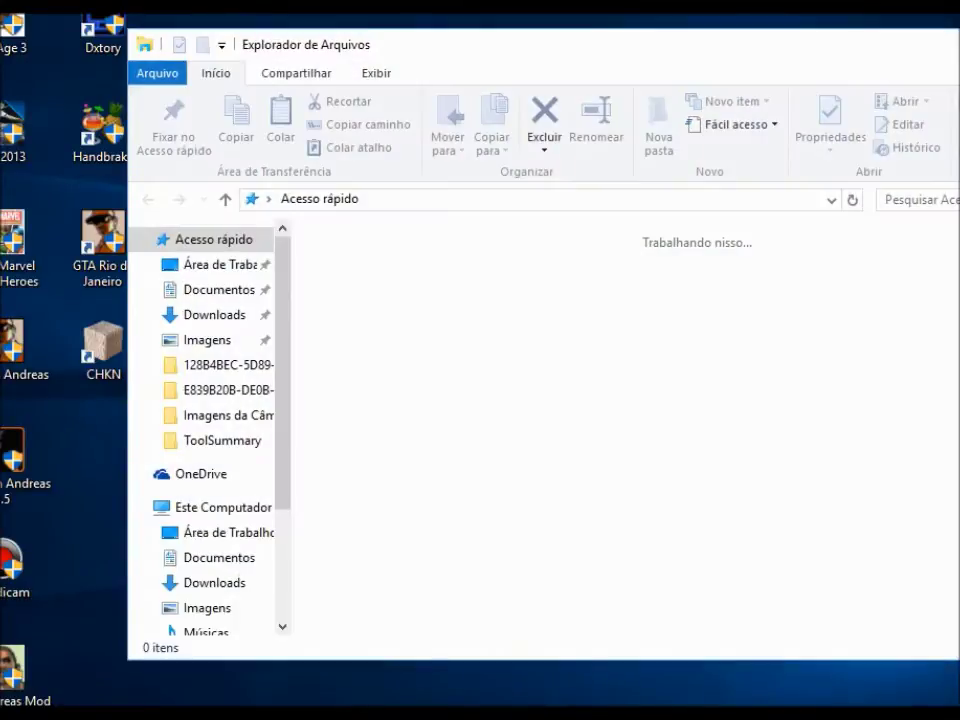
drag(497, 52, 368, 53)
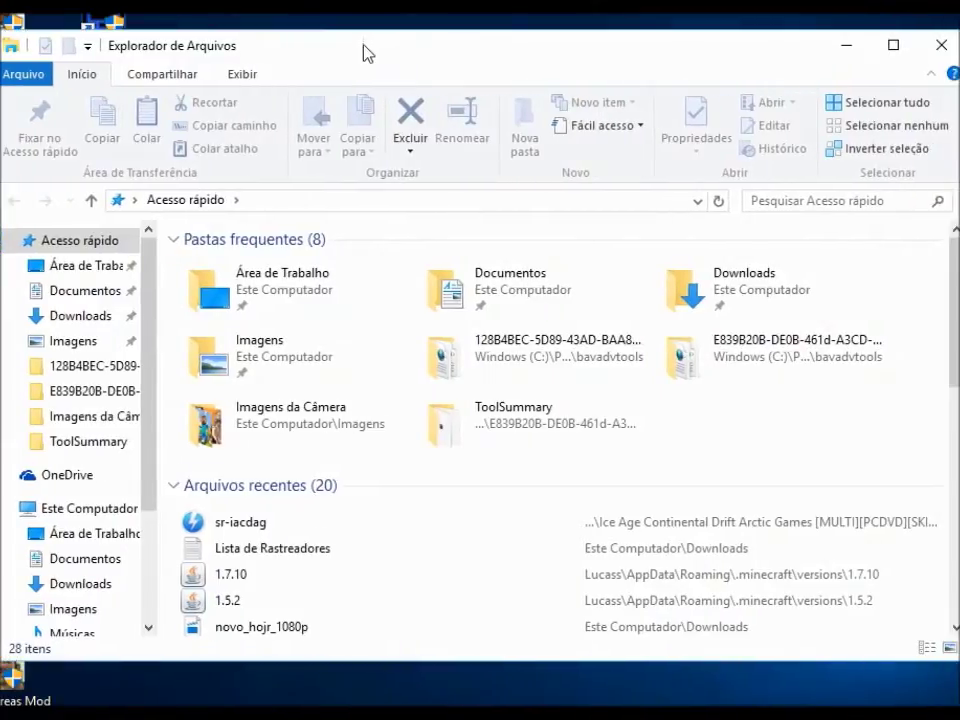
click(62, 316)
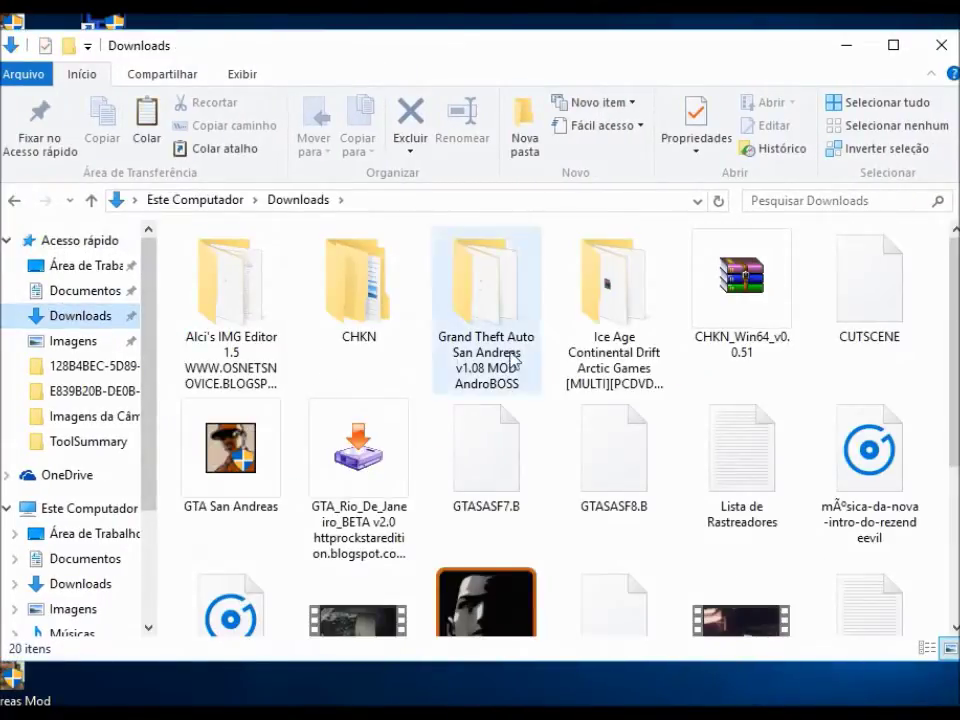
double_click(572, 350)
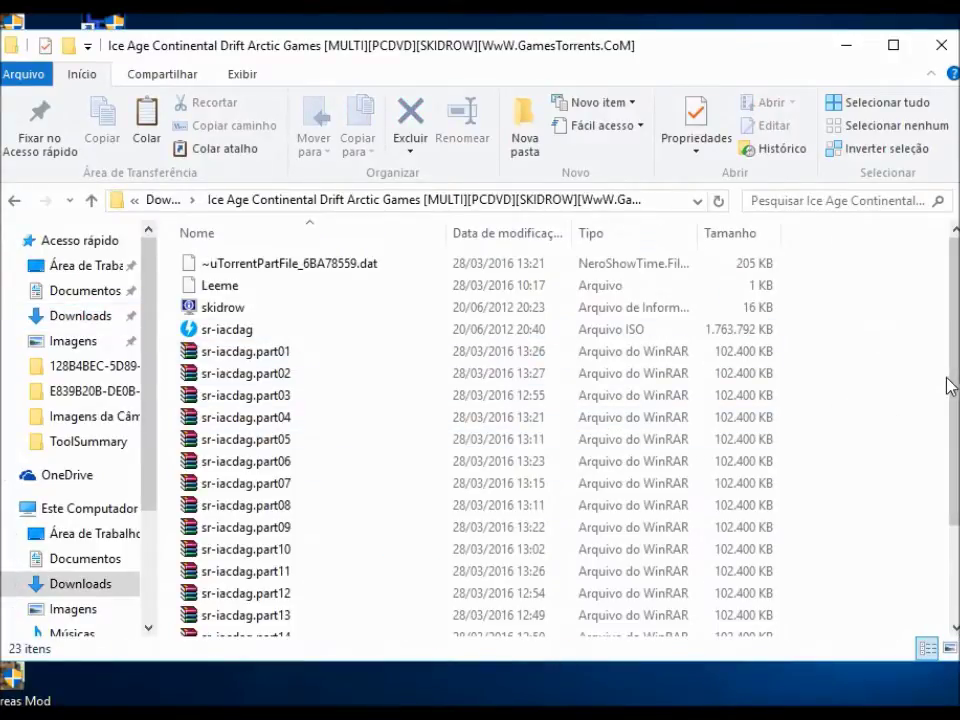
scroll(948, 385, down, 2)
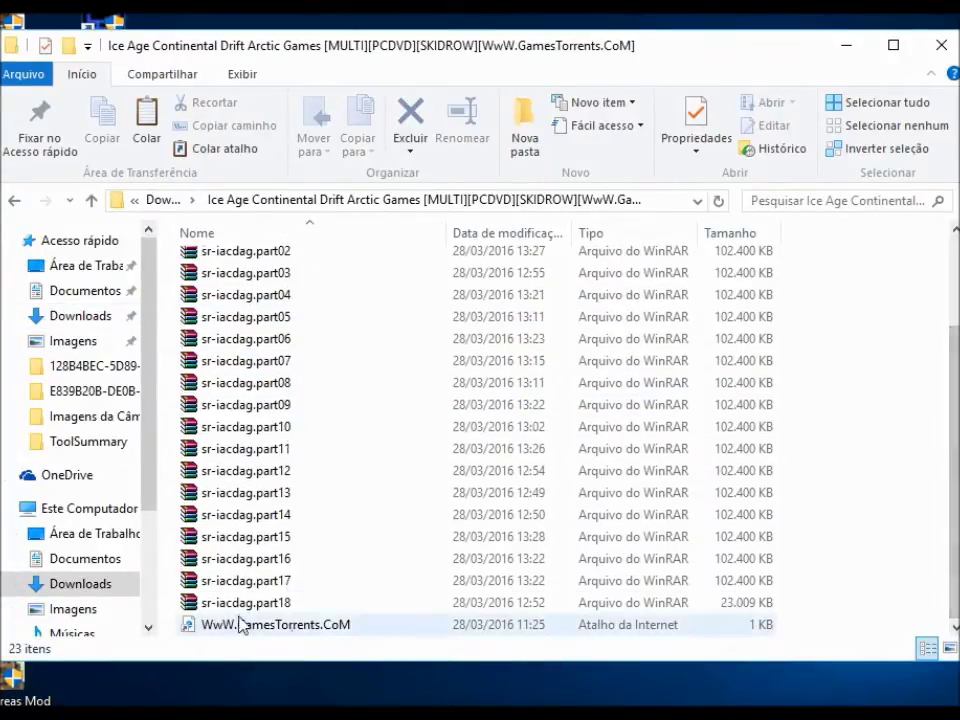
Select the archives sr-iacdag.part01 to part18, view their extraction options without extracting, and close the folder window.
drag(169, 603, 313, 368)
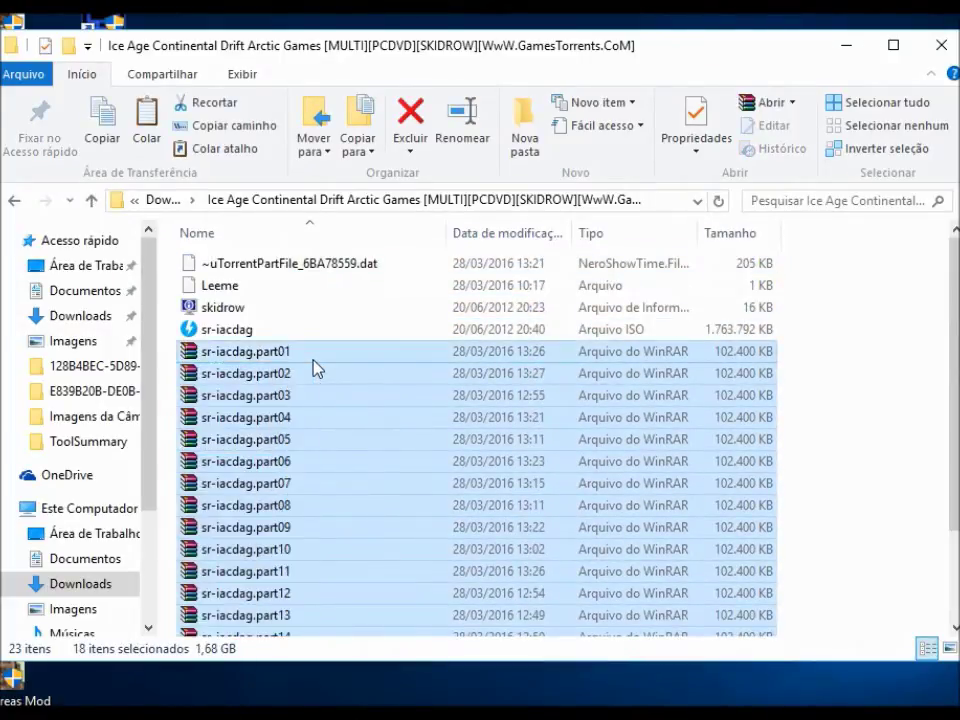
right_click(314, 366)
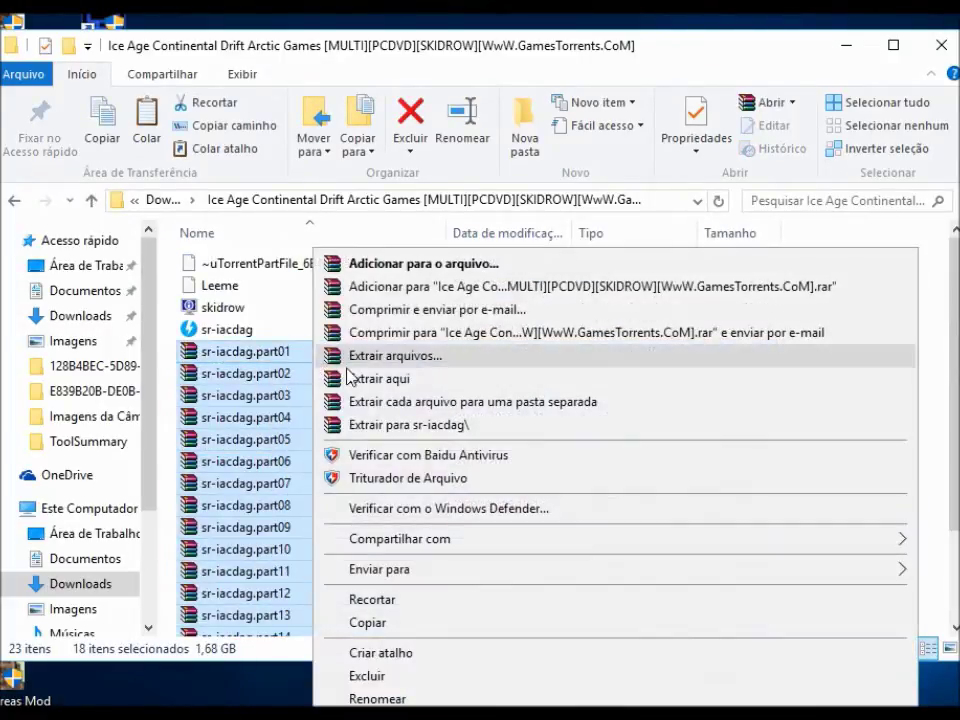
click(225, 419)
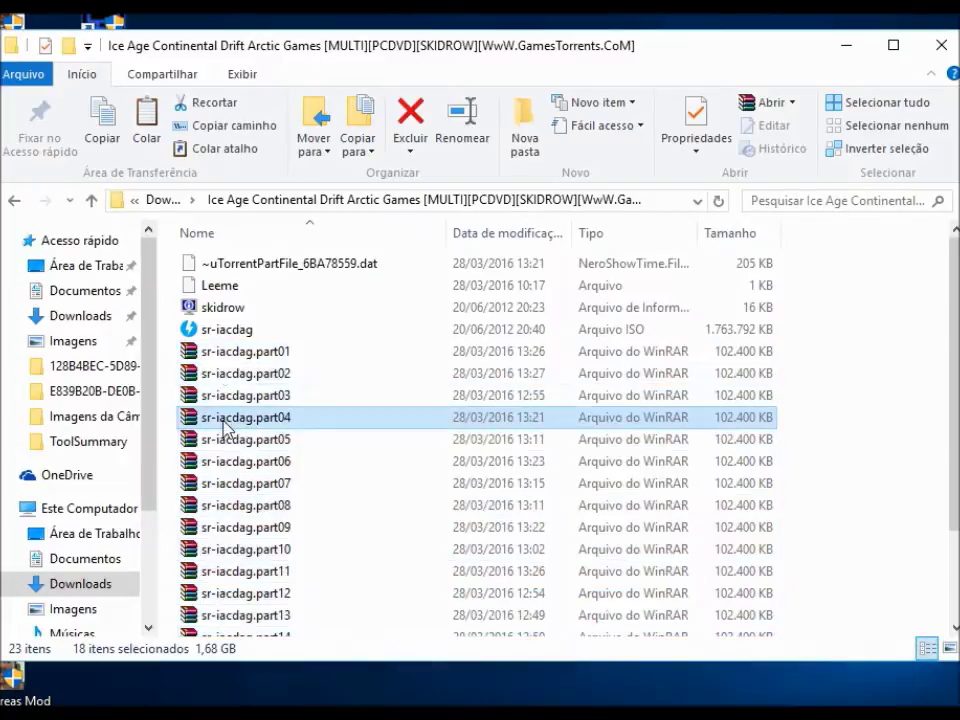
click(941, 45)
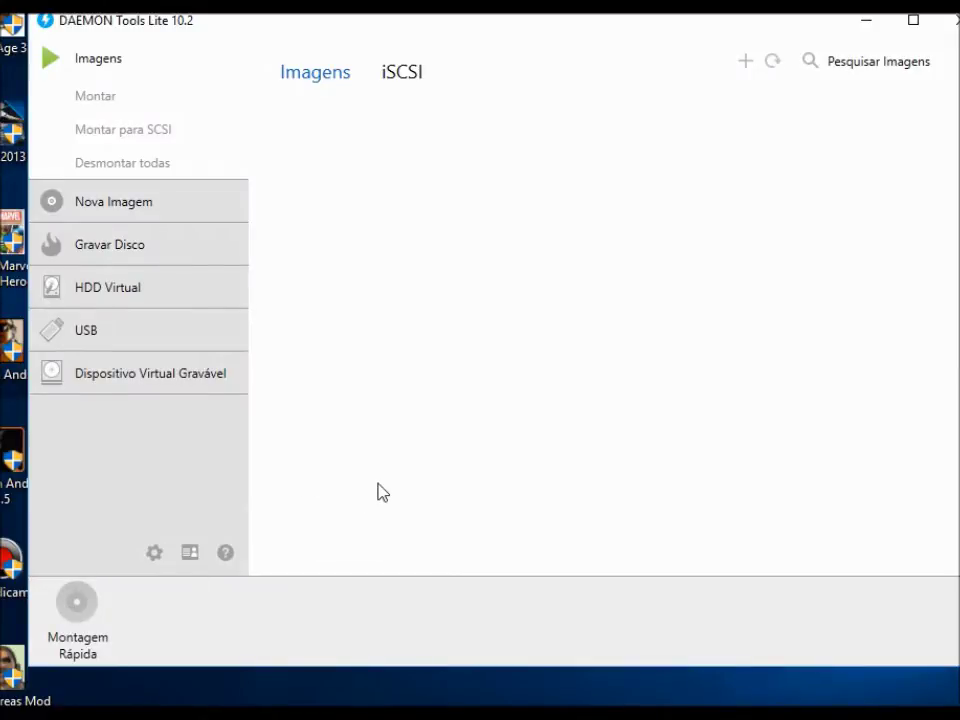
In DAEMON Tools Lite, quick-mount the sr-iacdag ISO from the Ice Age folder in Downloads, and close the program.
click(78, 605)
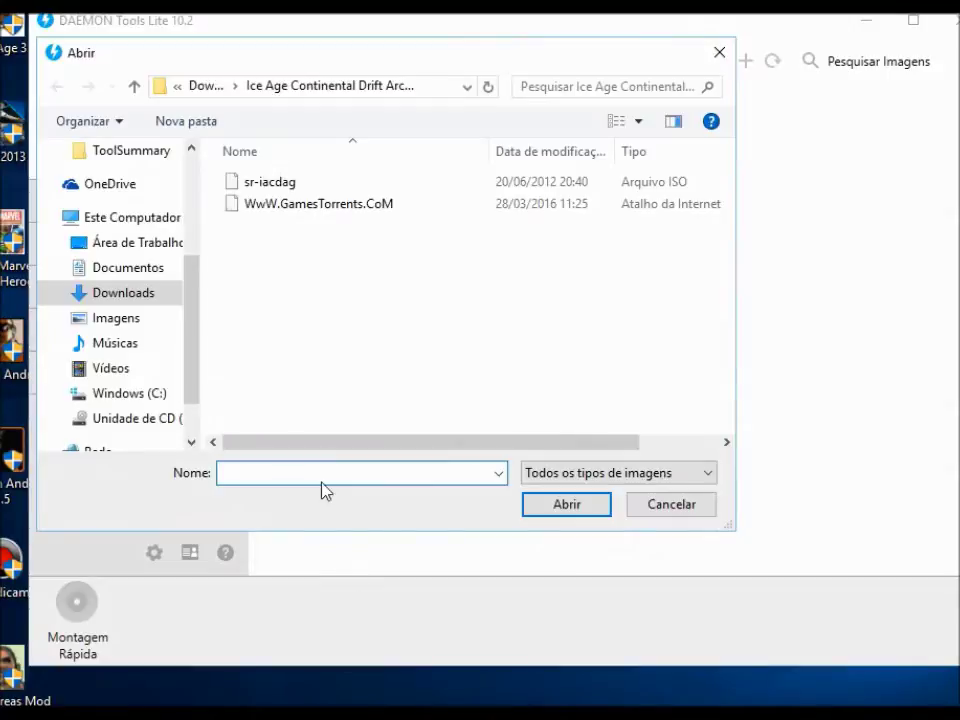
click(103, 297)
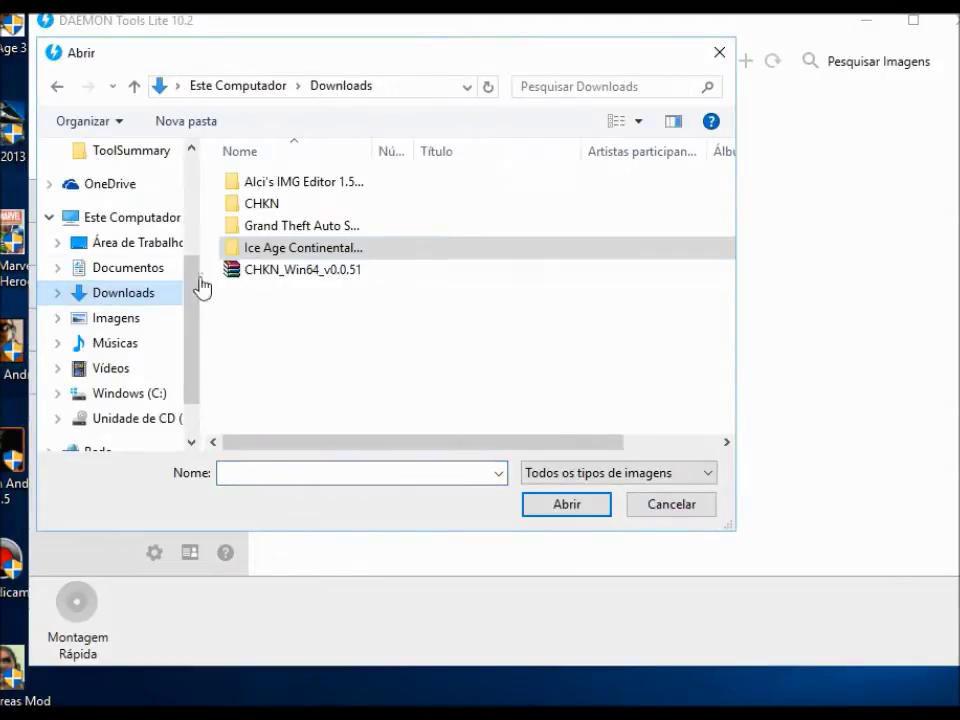
double_click(312, 250)
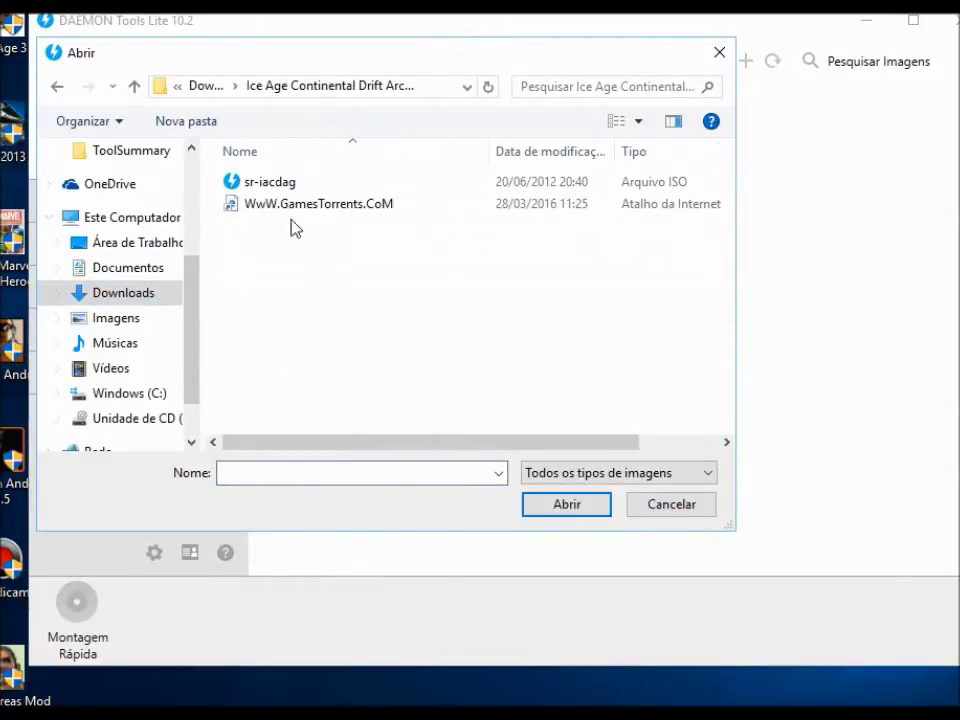
click(272, 184)
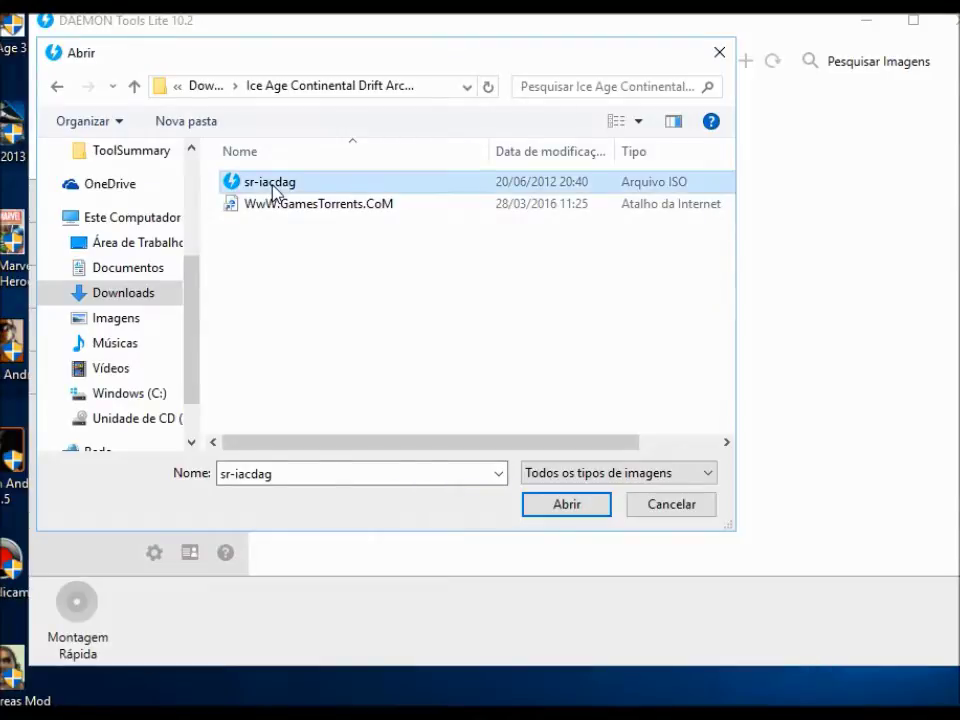
click(567, 505)
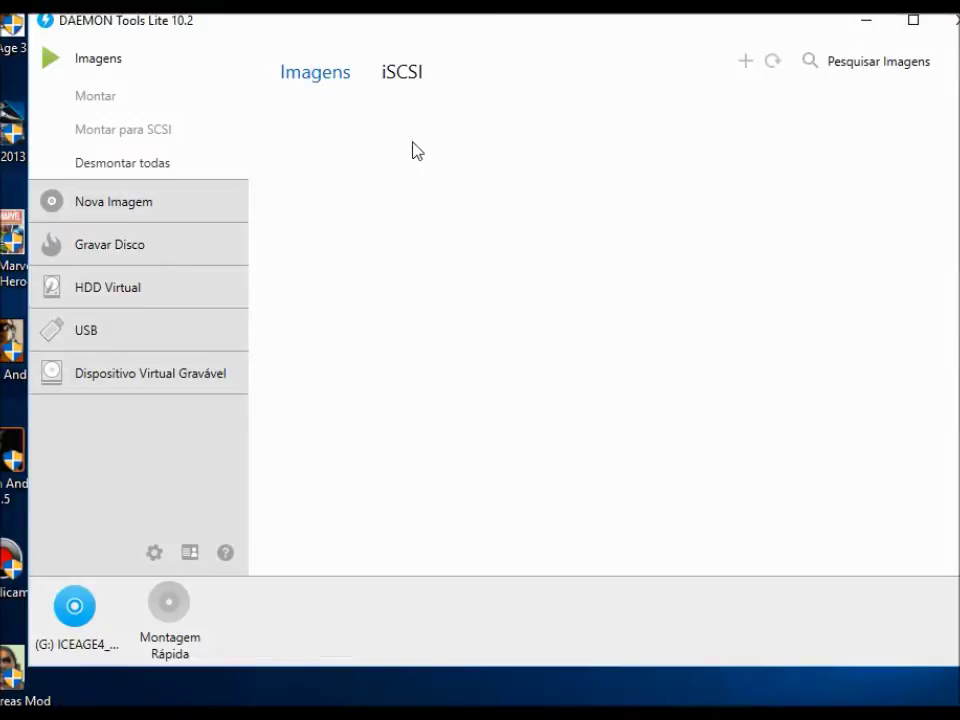
key(alt+F4)
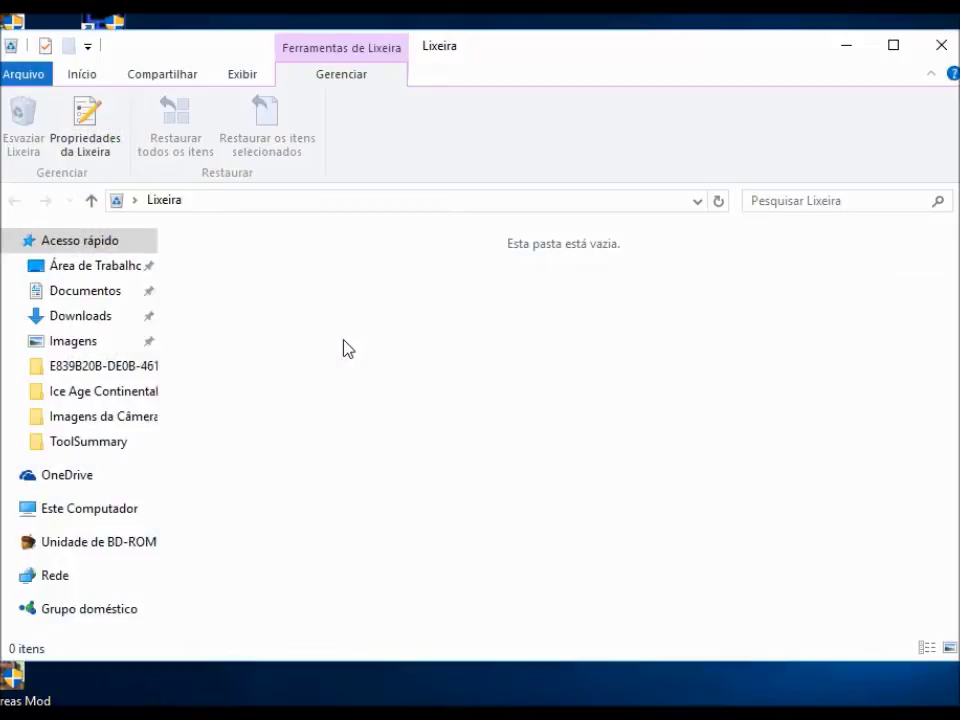
Launch the Ice Age 4 disc menu from the mounted BD-ROM drive (G:) in Este Computador.
click(108, 512)
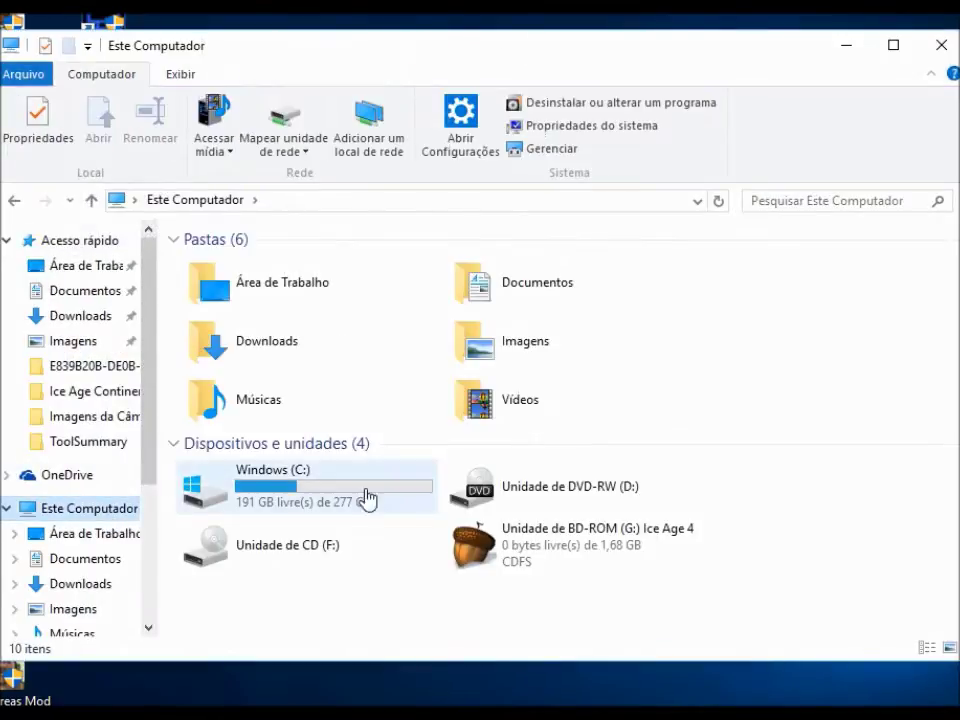
click(582, 552)
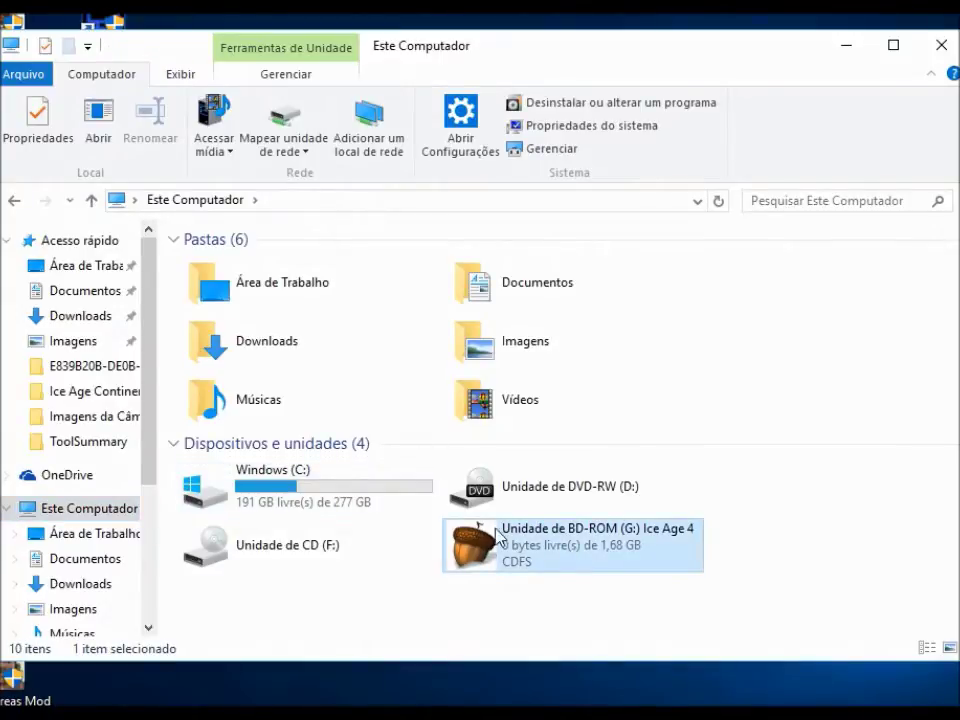
double_click(618, 556)
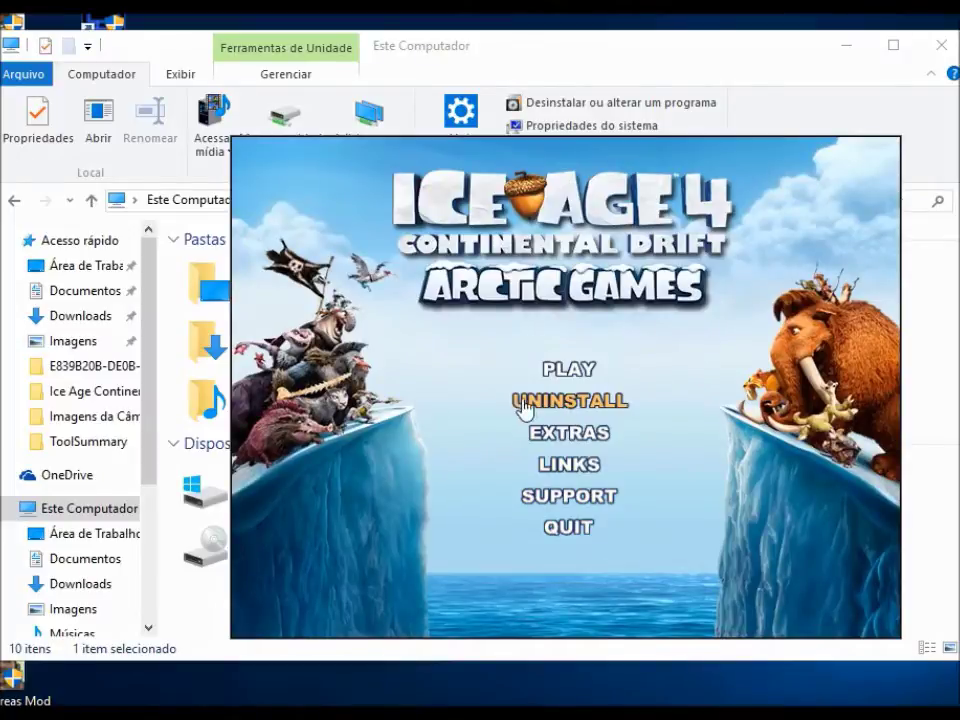
Uninstall the existing Ice Age 4 - Continental Drift - Arctic Games, including all saved games and custom data files.
click(574, 411)
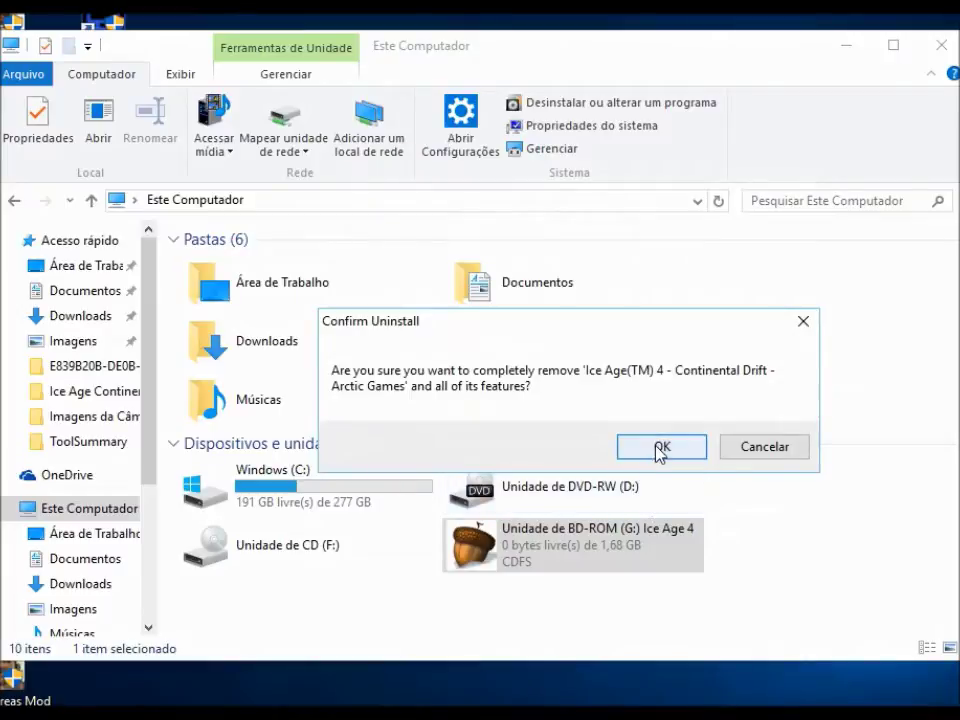
click(650, 447)
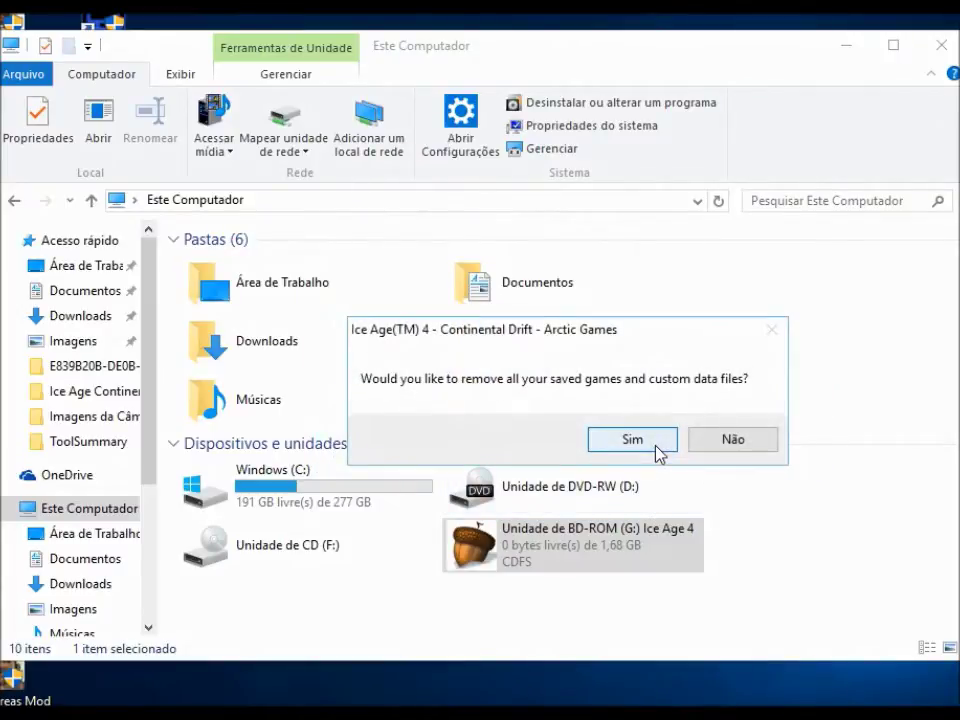
click(633, 440)
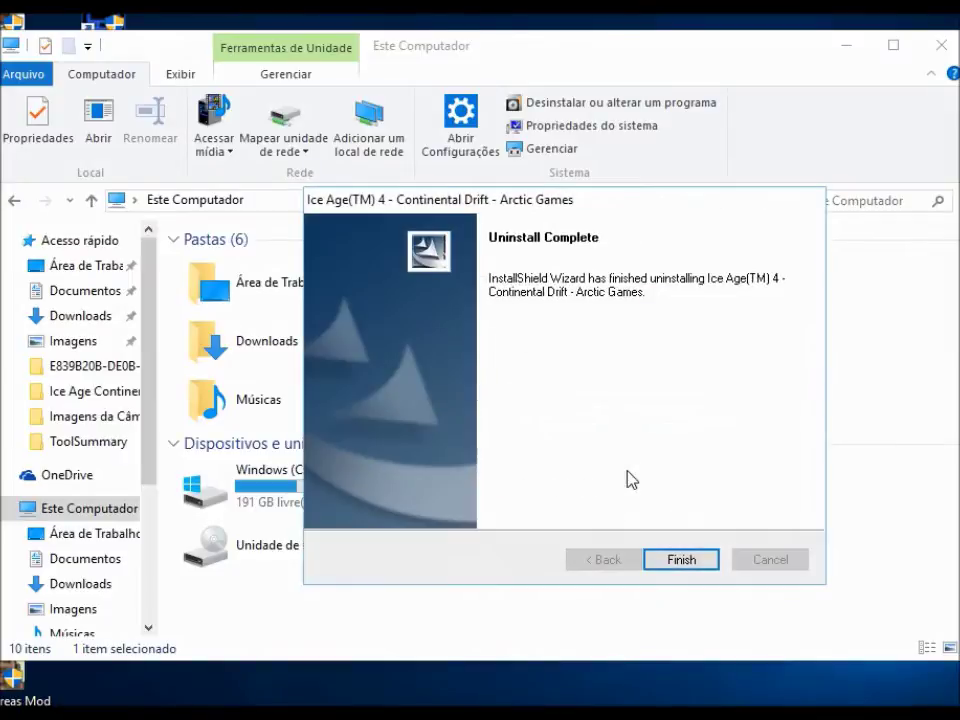
click(682, 566)
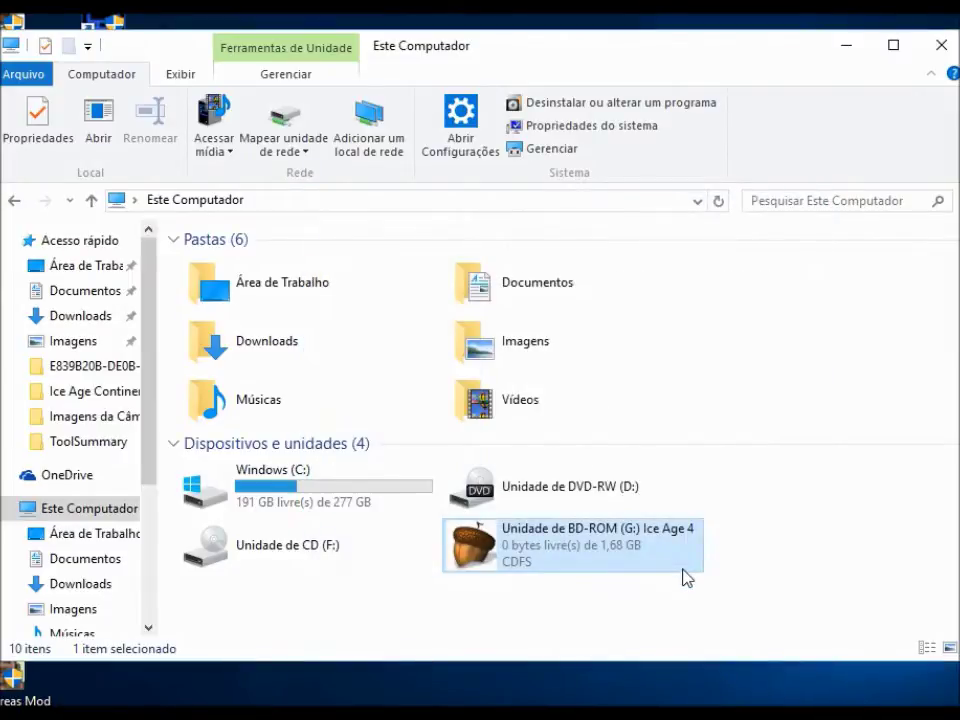
Start the game installation from the mounted Ice Age 4 disc with Inglês (Reino Unido) as the setup language.
double_click(586, 575)
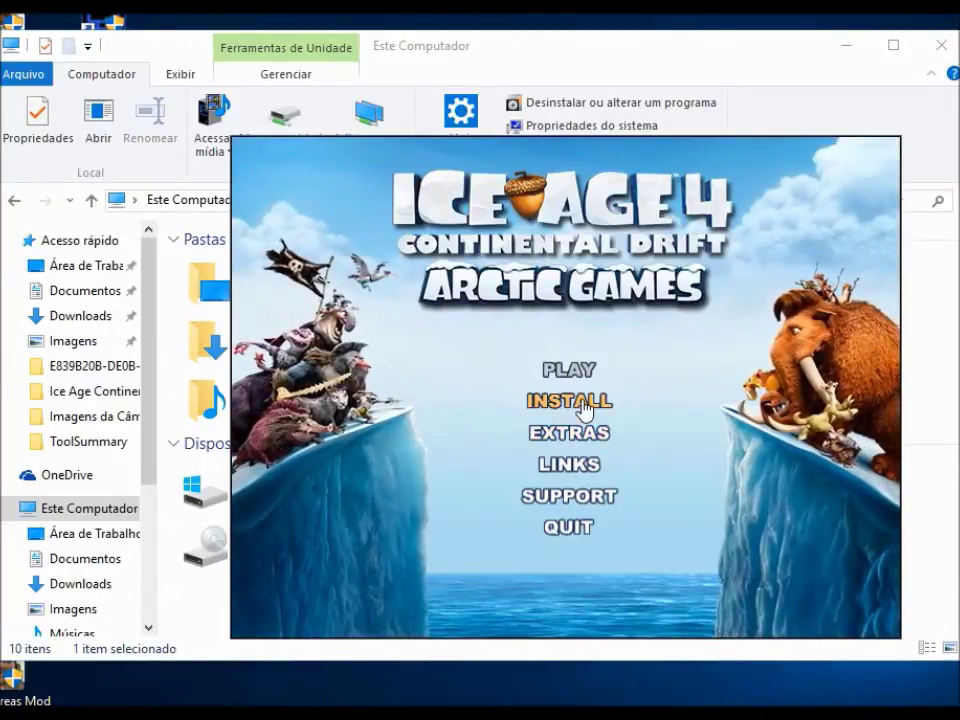
click(582, 408)
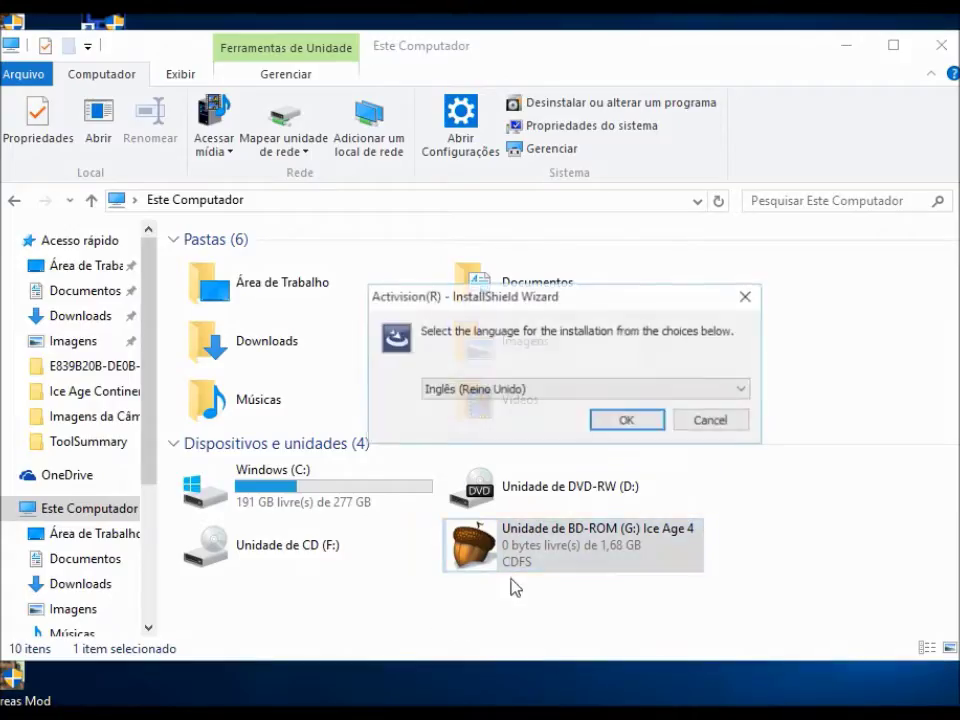
click(628, 428)
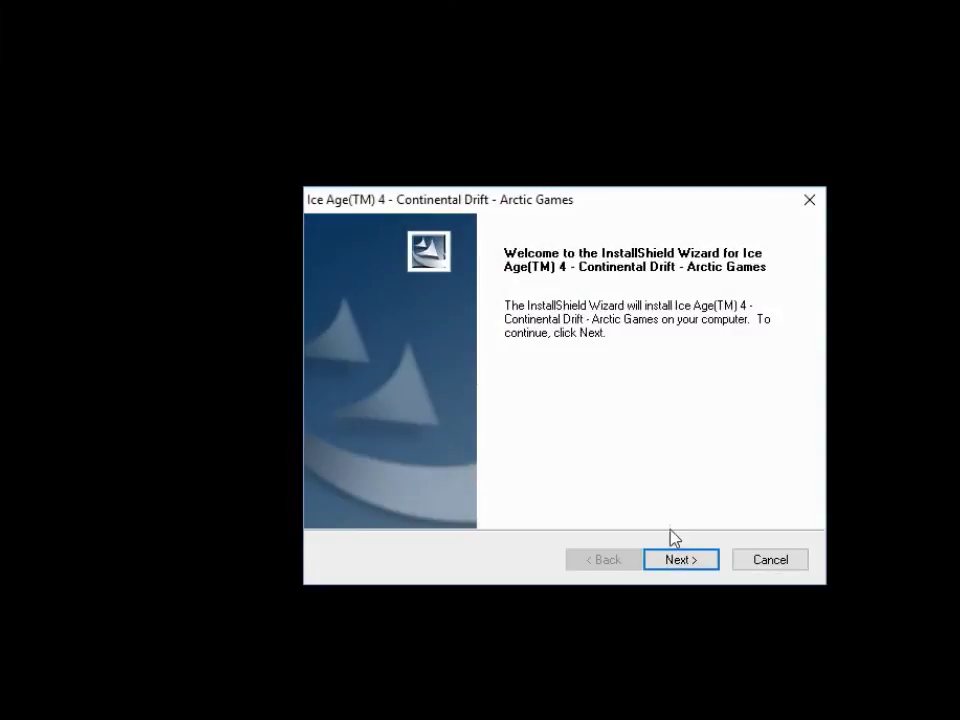
Accept the license agreement, continue past the minimum system requirements, and install with the Typical setup type.
click(676, 560)
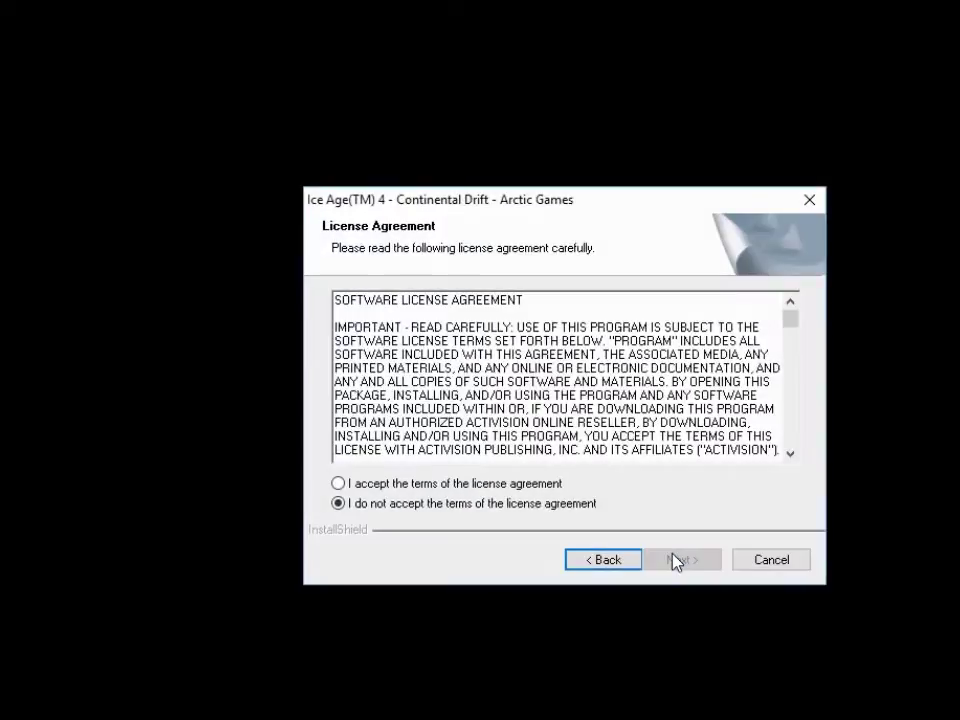
click(529, 485)
click(688, 566)
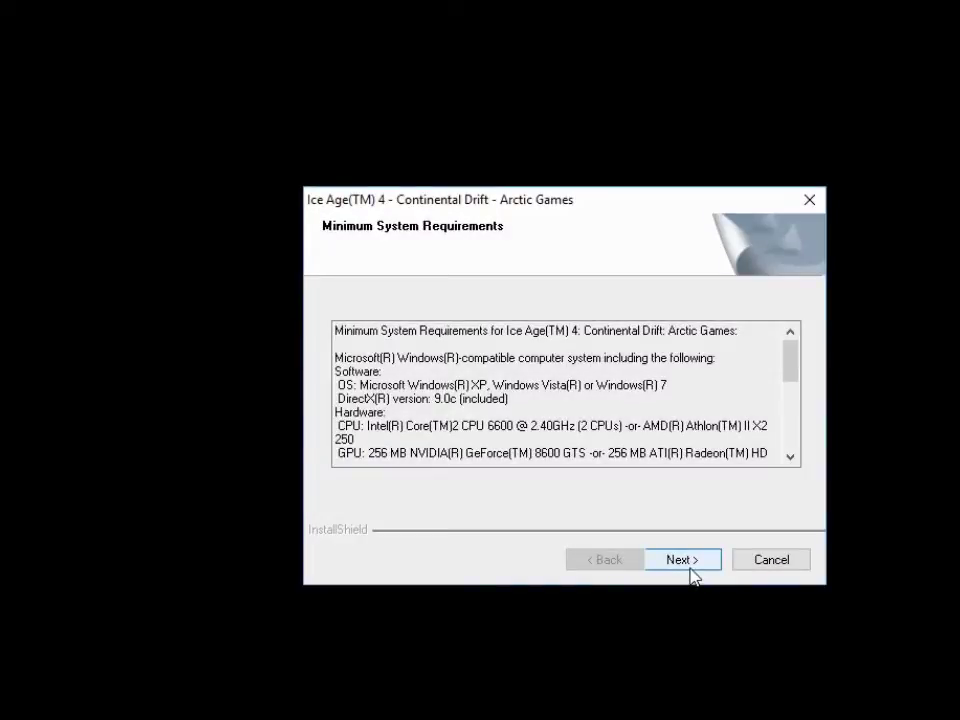
click(690, 568)
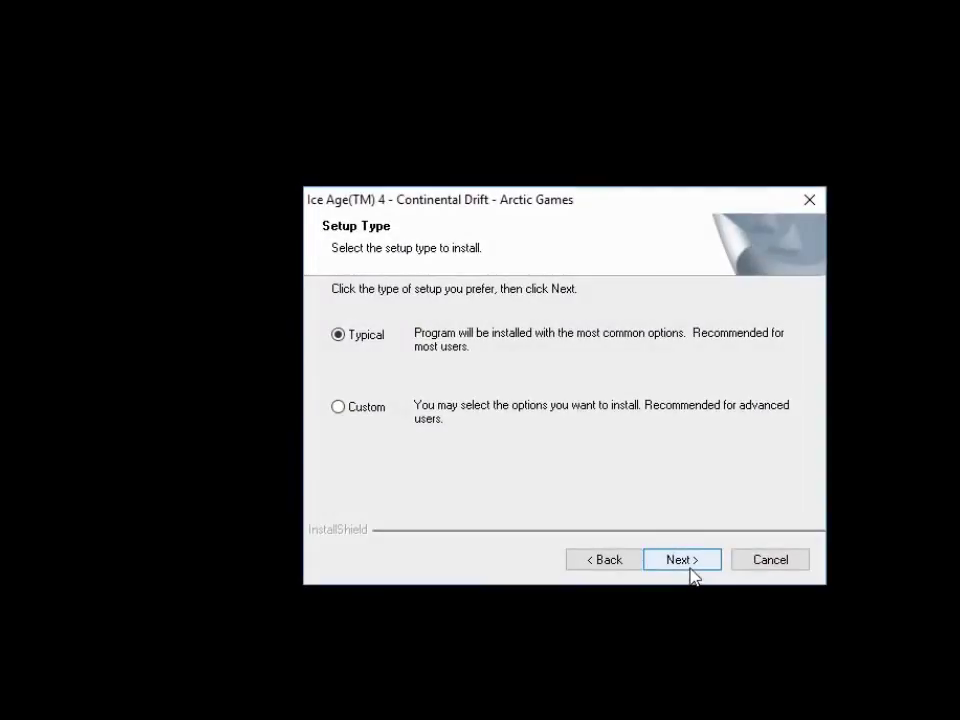
click(665, 562)
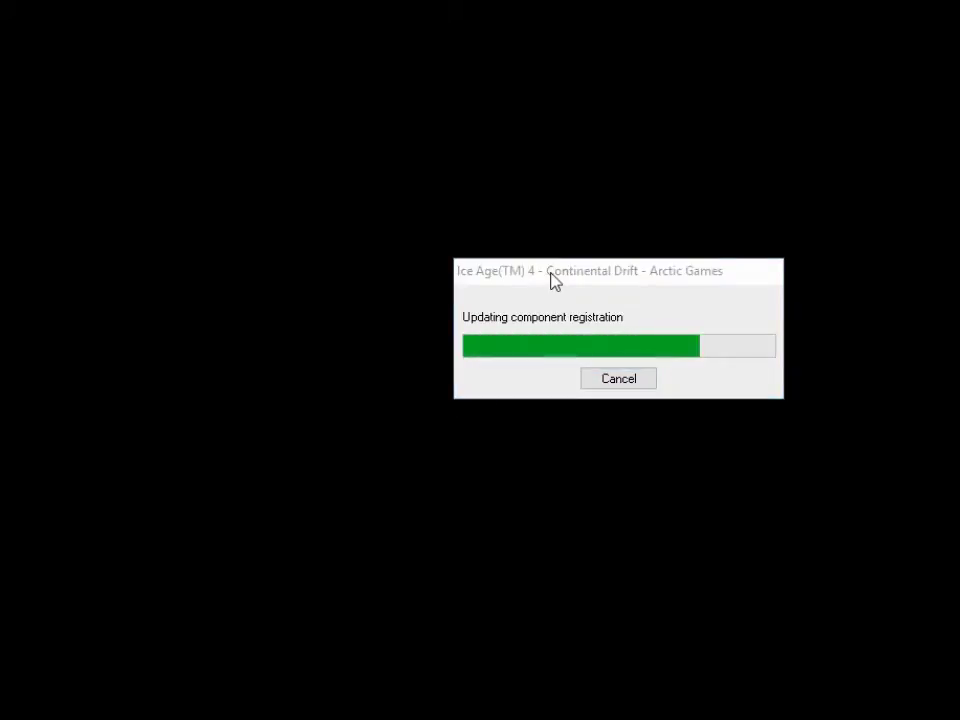
key(super)
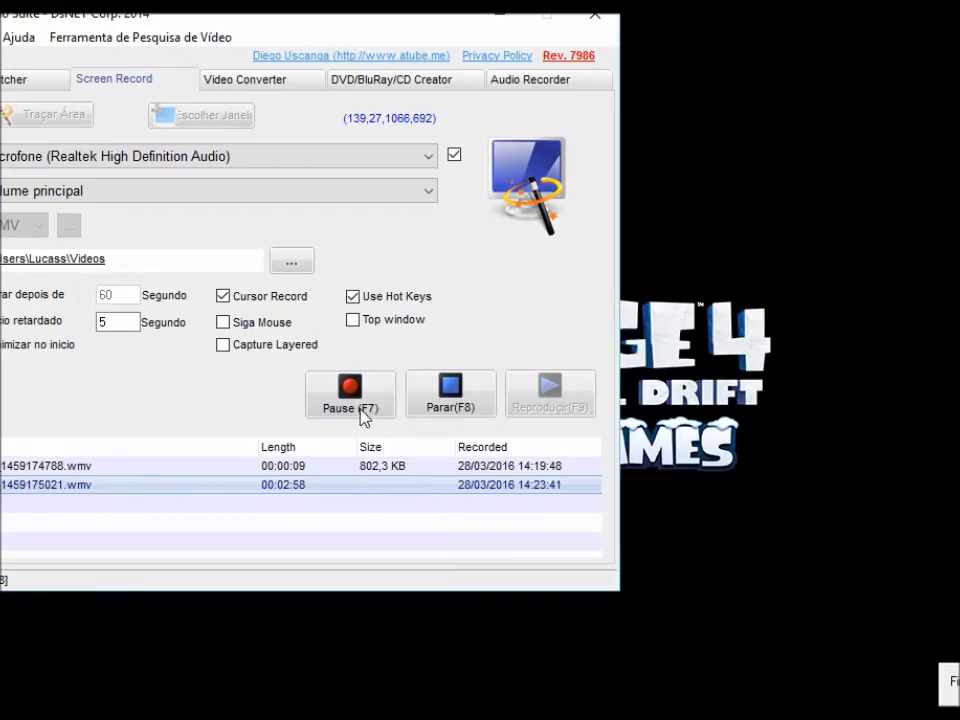
click(501, 22)
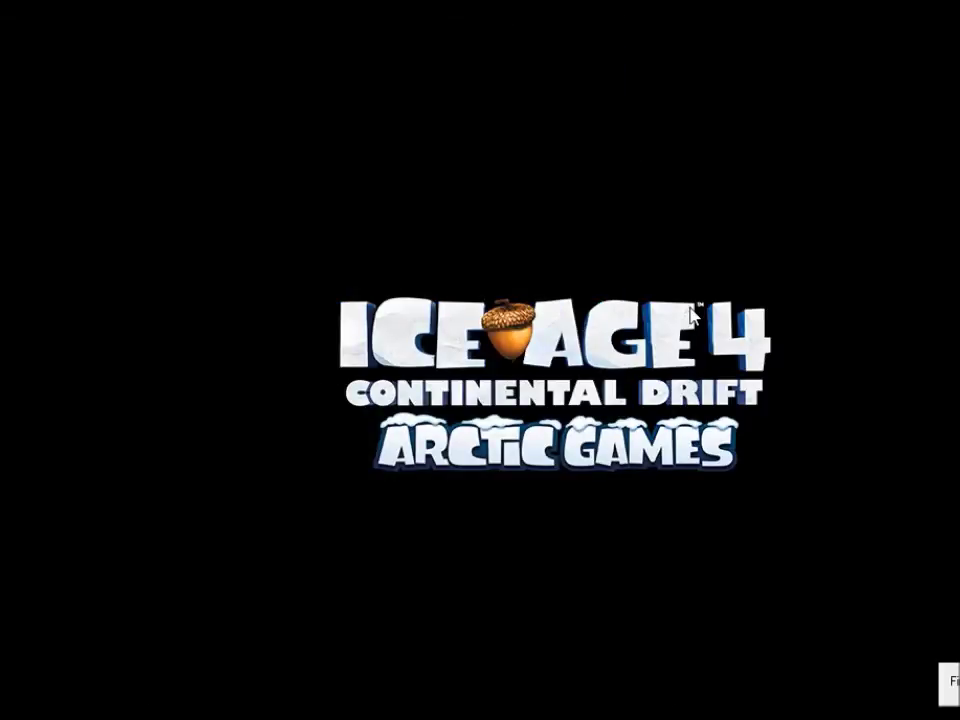